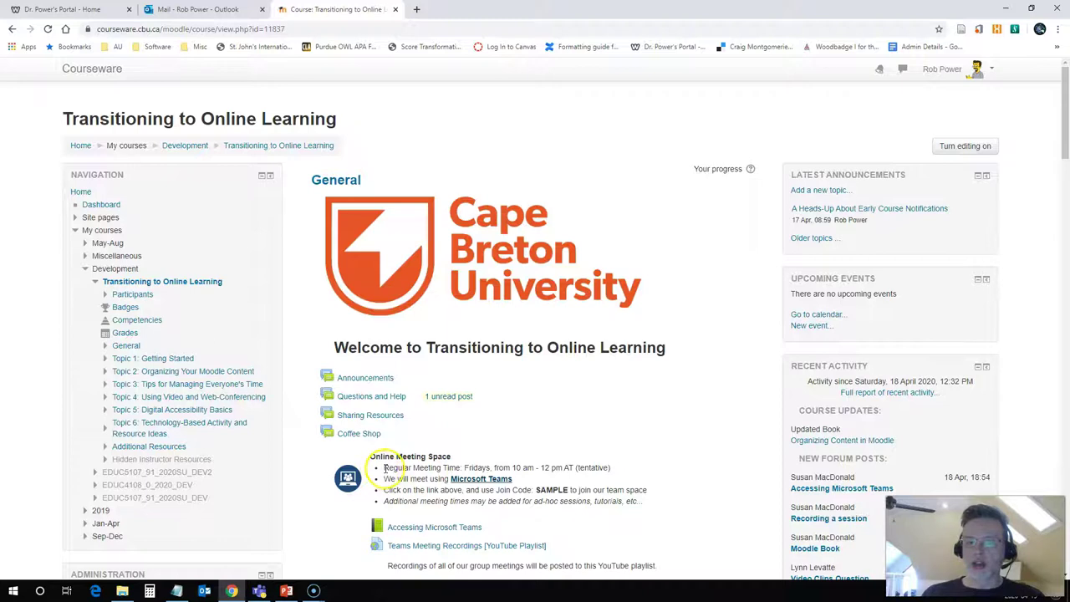
Highlight the regular meeting time line on the Moodle course page
{"action": "mouse_move", "coordinate": [384, 467]}
{"action": "left_mouse_down"}
{"action": "mouse_move", "coordinate": [518, 462]}
{"action": "mouse_move", "coordinate": [627, 474]}
{"action": "left_mouse_up"}
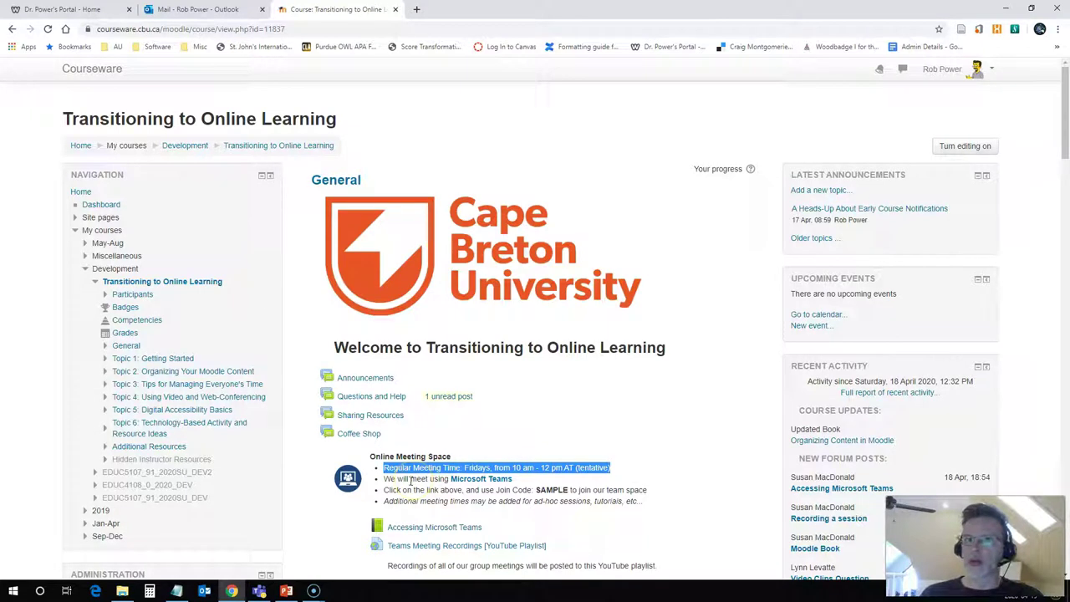
{"action": "left_click", "coordinate": [491, 452]}
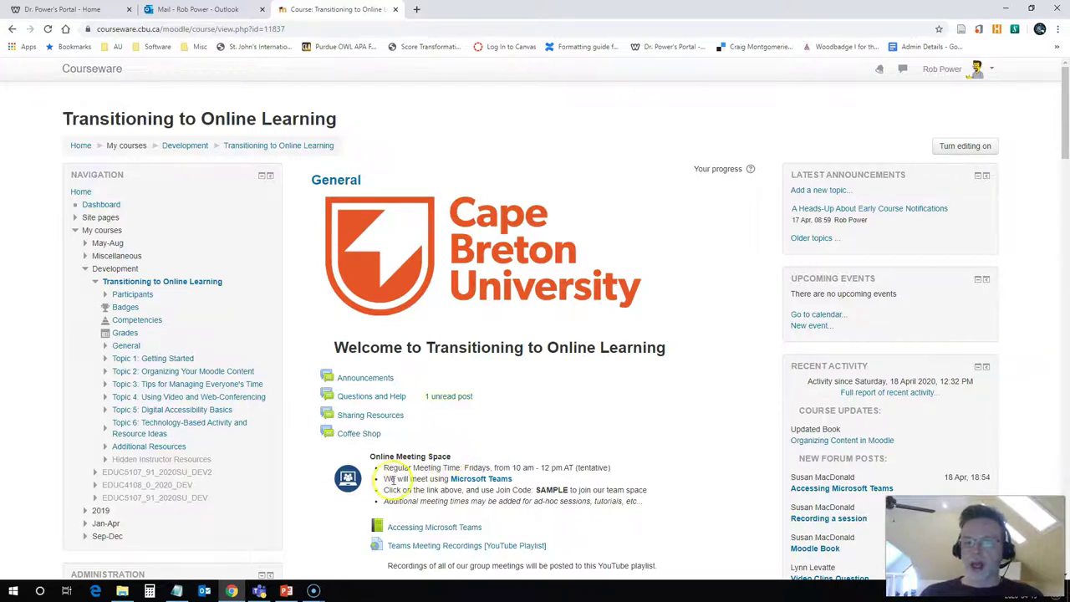
{"action": "left_click_drag", "start_coordinate": [384, 469], "coordinate": [634, 471]}
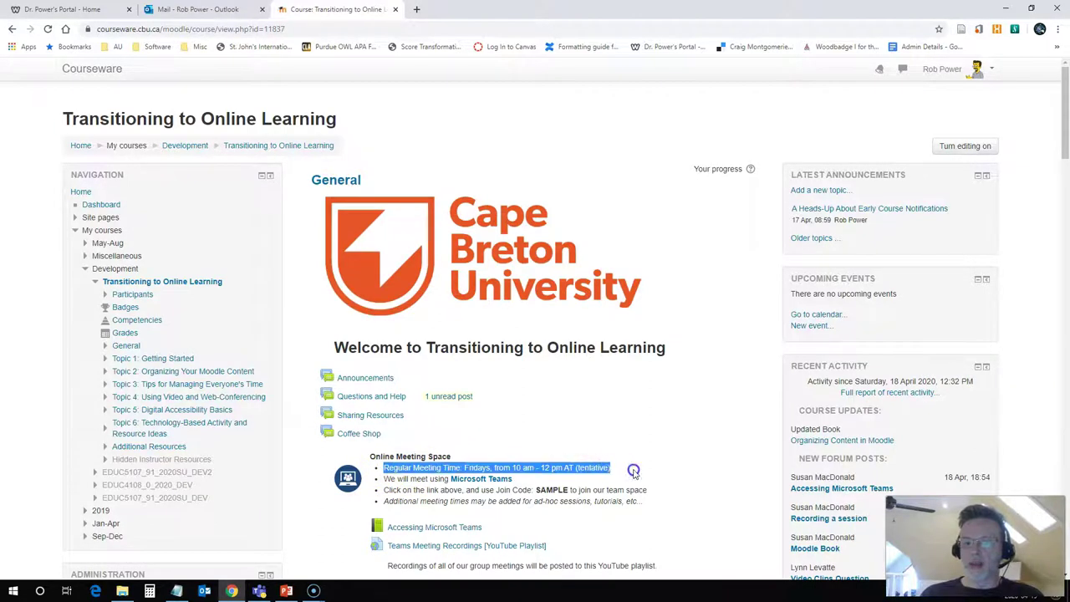
{"action": "left_click", "coordinate": [405, 492]}
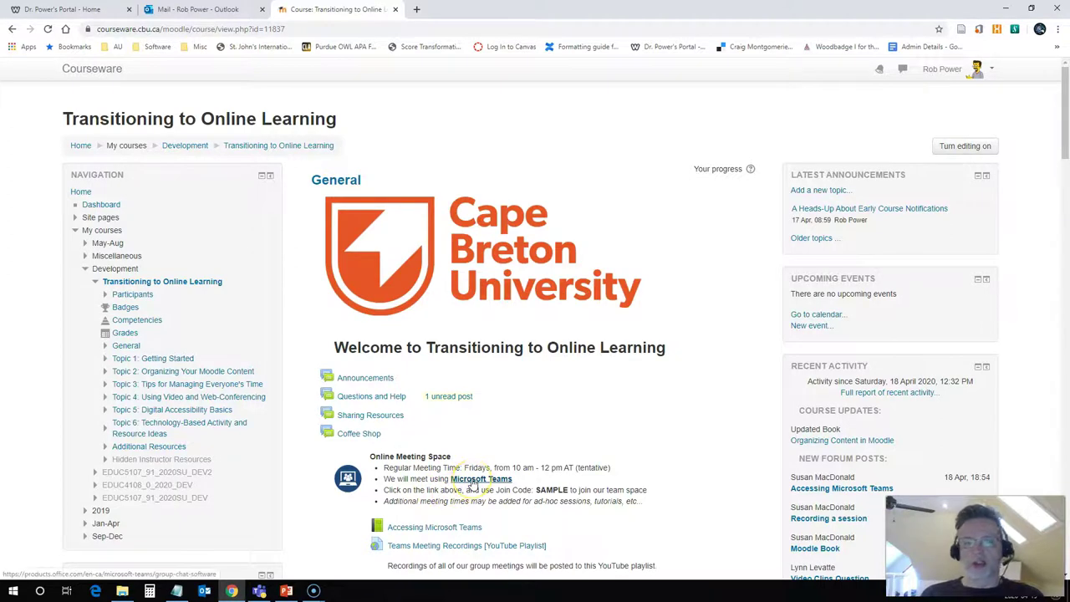
Open the Teams link in an incognito window and sign in with the university e-mail and password
{"action": "right_click", "coordinate": [472, 484]}
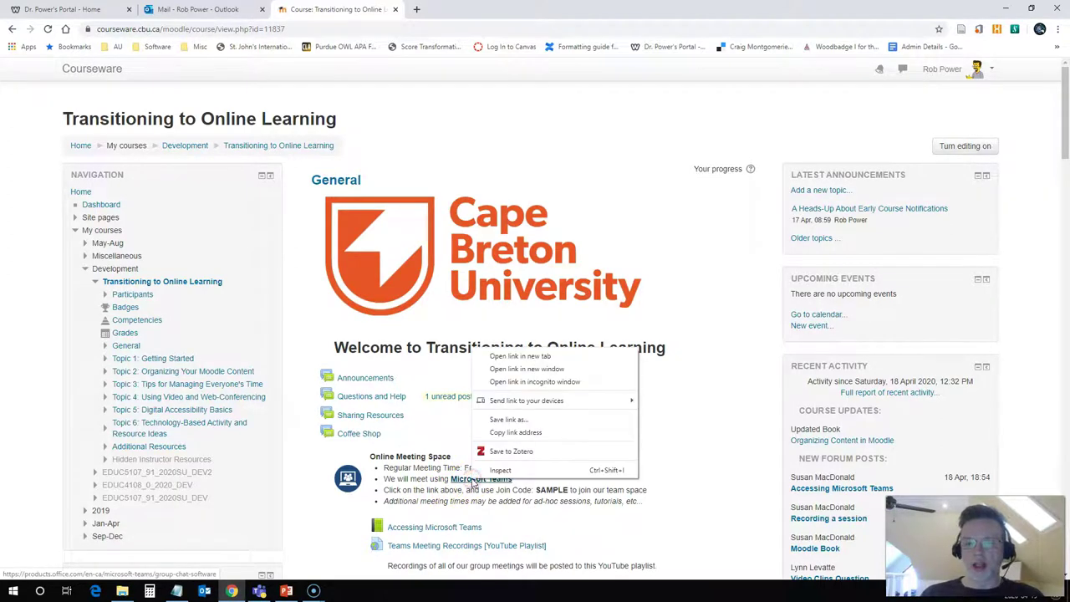
{"action": "left_click", "coordinate": [524, 382]}
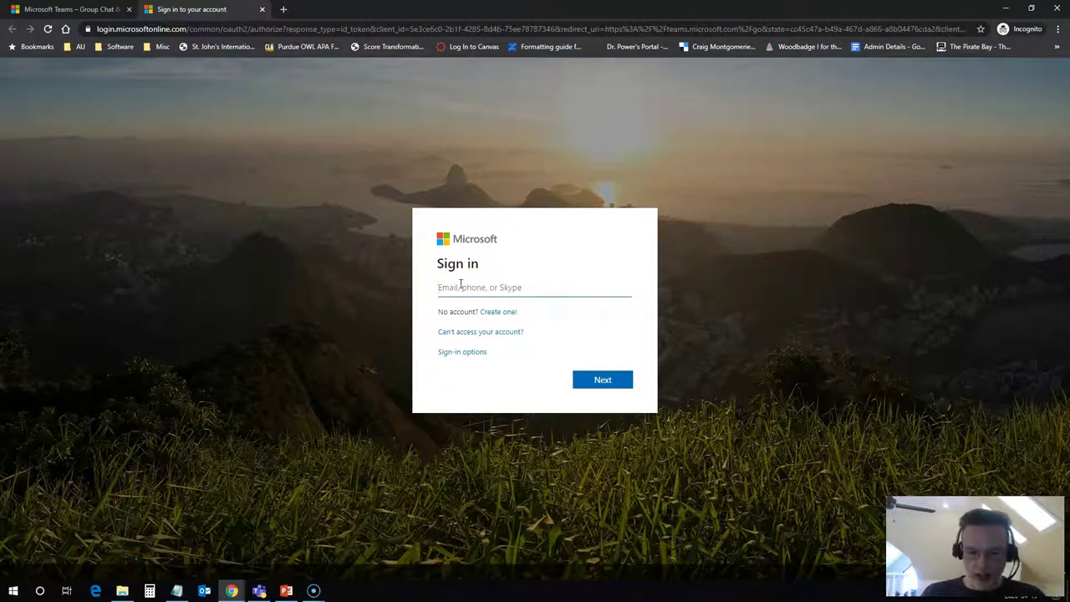
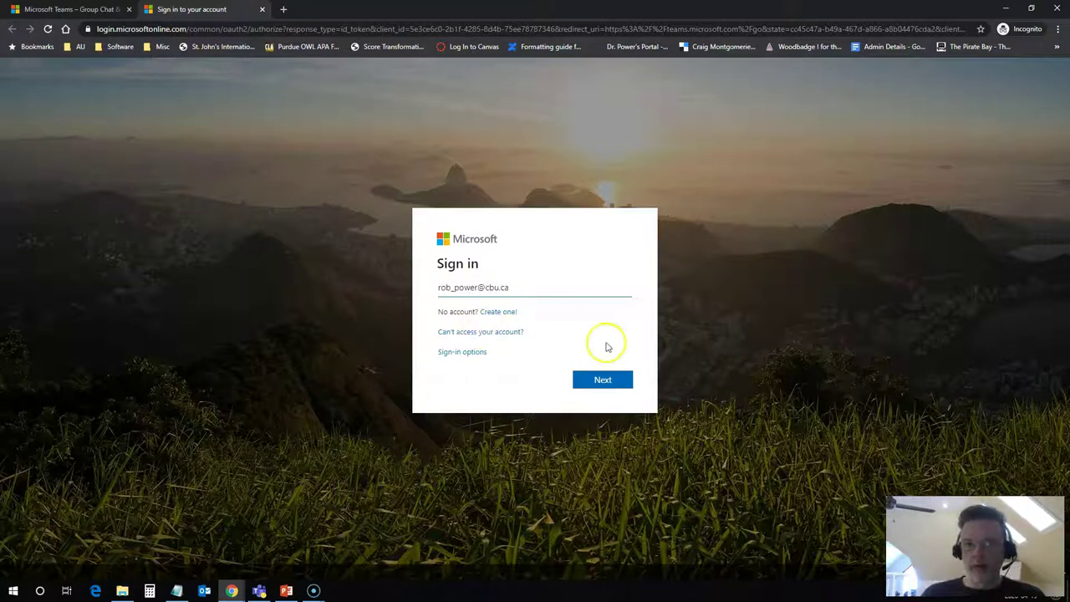
{"action": "left_click", "coordinate": [603, 379]}
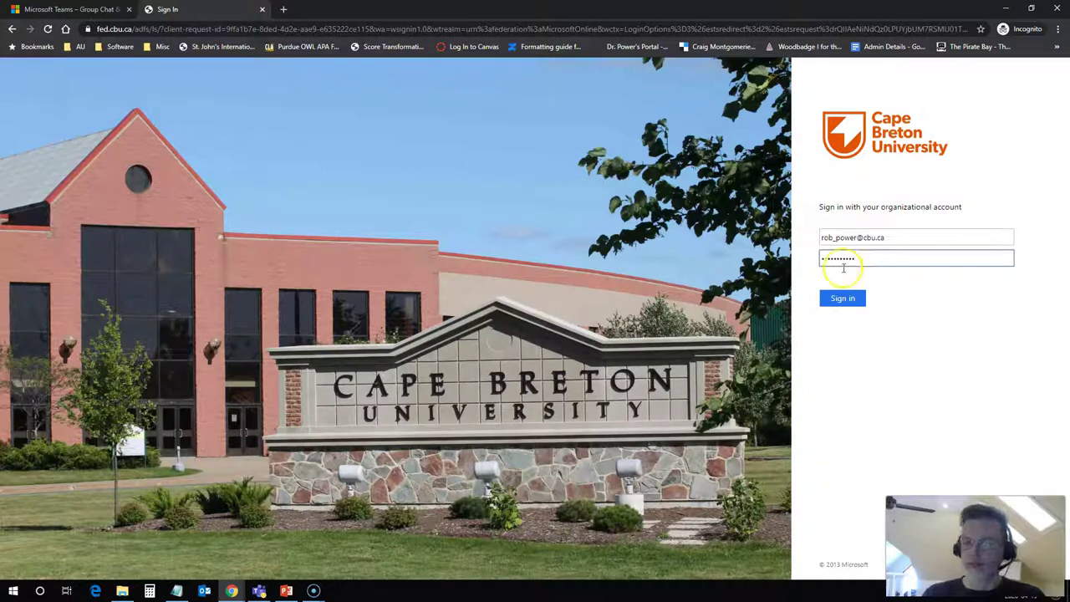
{"action": "left_click", "coordinate": [842, 299]}
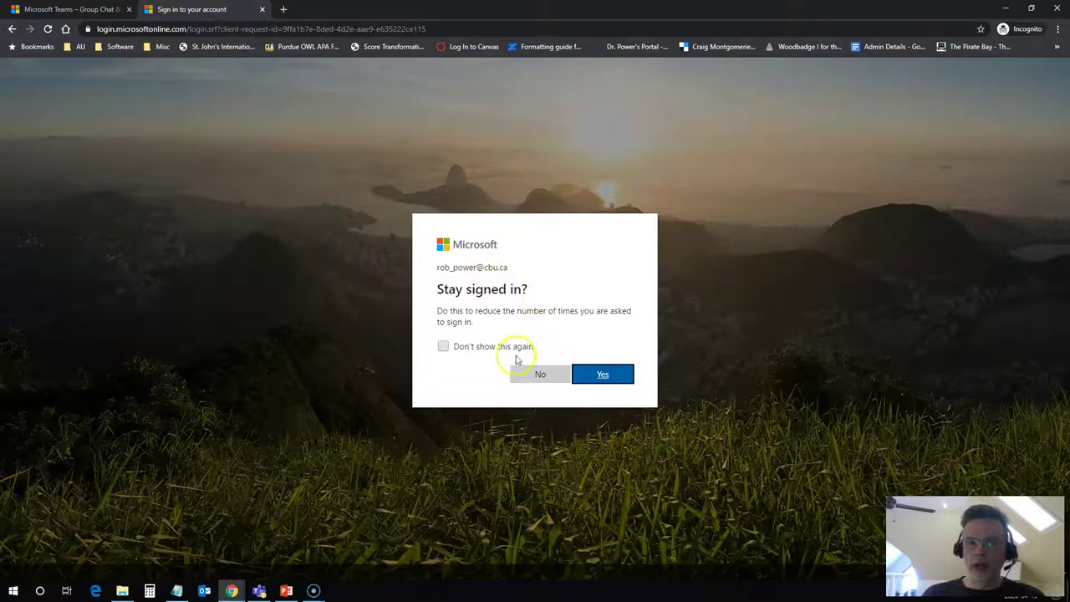
Stay signed in, then open the Transitioning to Online Learning team's General channel
{"action": "left_click", "coordinate": [598, 380]}
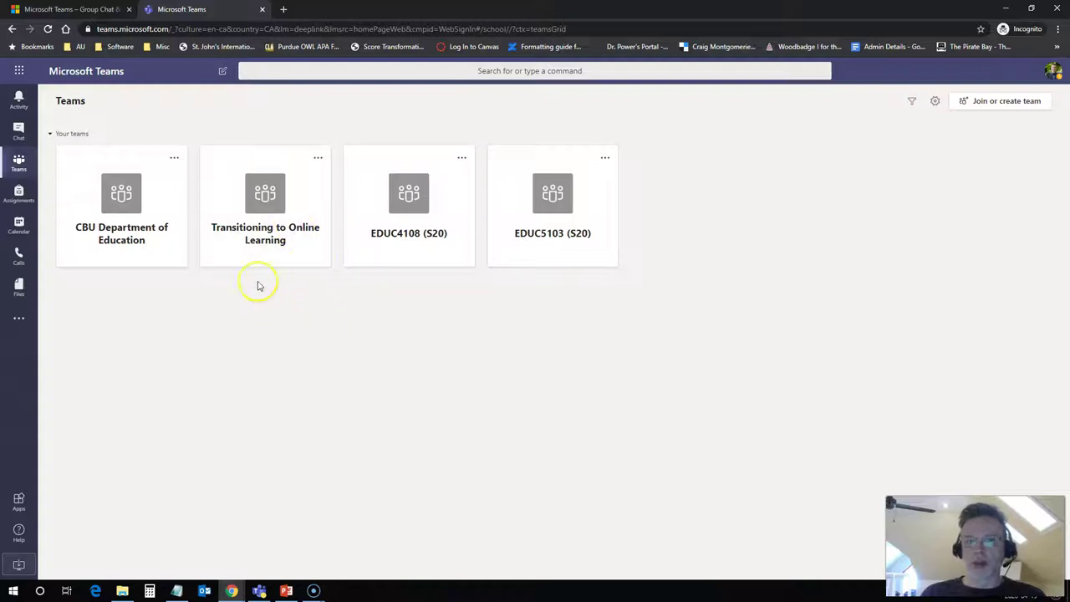
{"action": "left_click", "coordinate": [249, 224]}
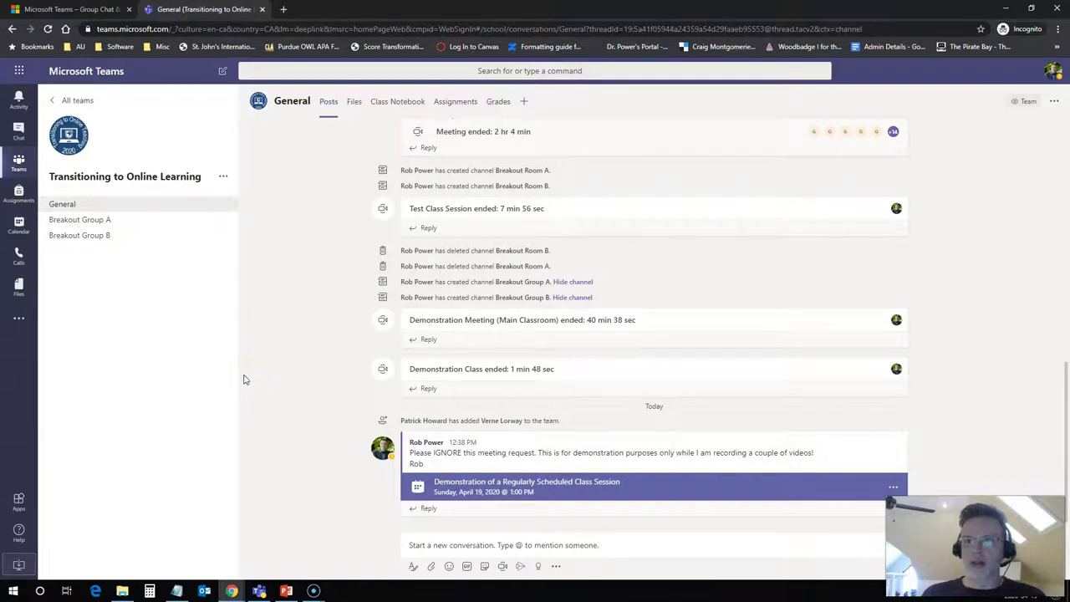
{"action": "left_click", "coordinate": [232, 377]}
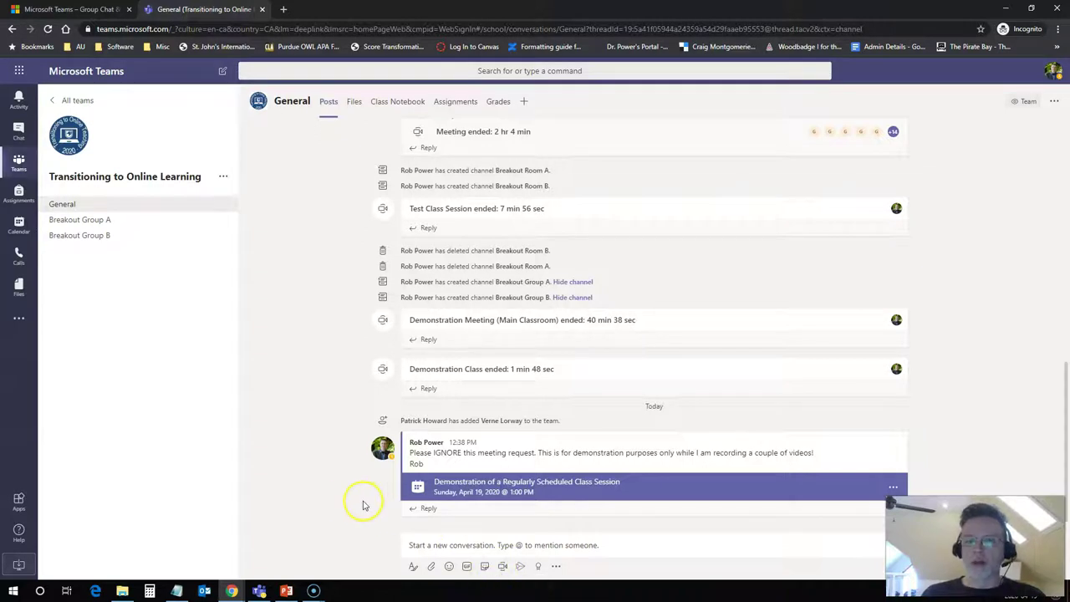
{"action": "left_click", "coordinate": [535, 497]}
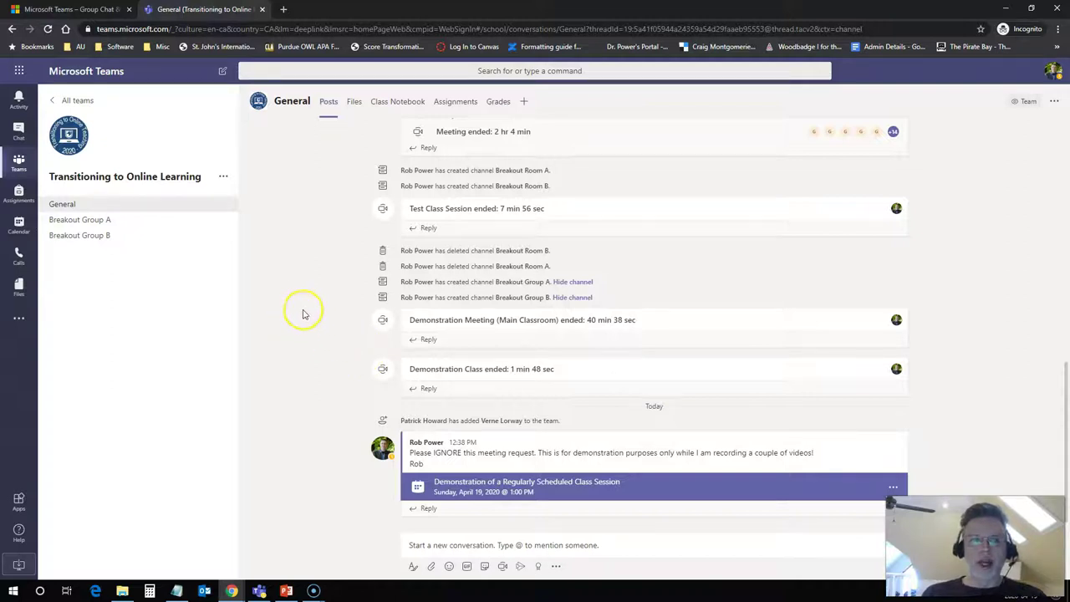
Show the calendar in full Week view and open the Sunday 19 April Demonstration session details
{"action": "left_click", "coordinate": [19, 224]}
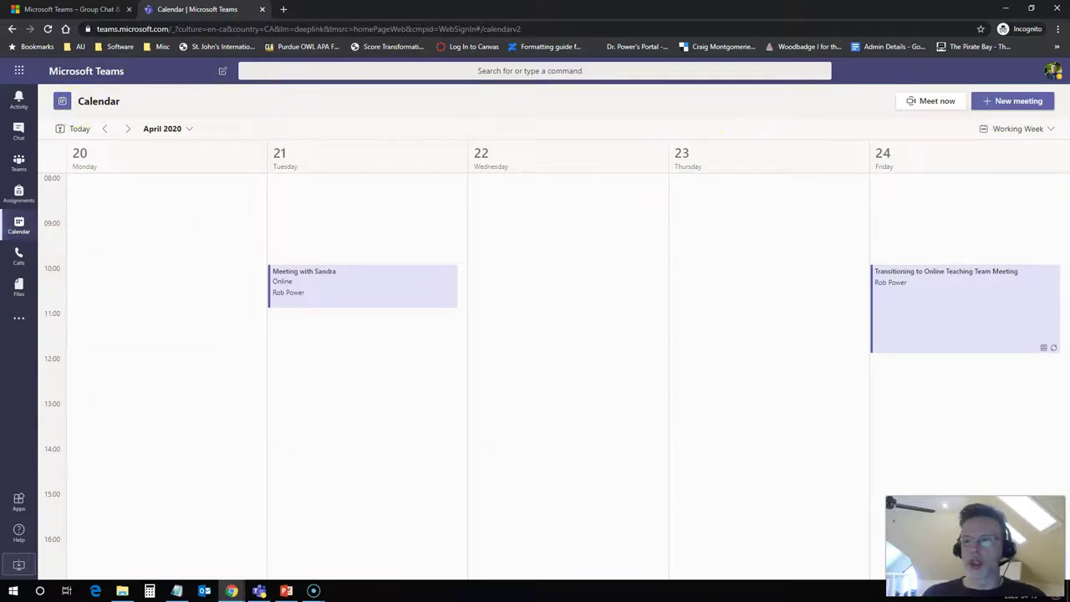
{"action": "left_click", "coordinate": [1045, 129]}
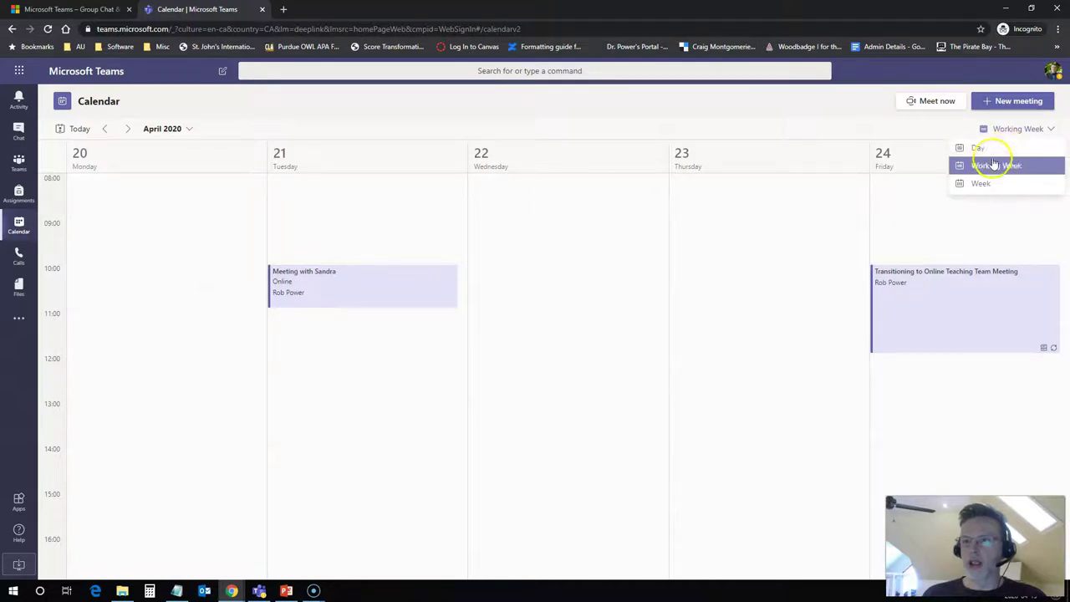
{"action": "left_click", "coordinate": [985, 182]}
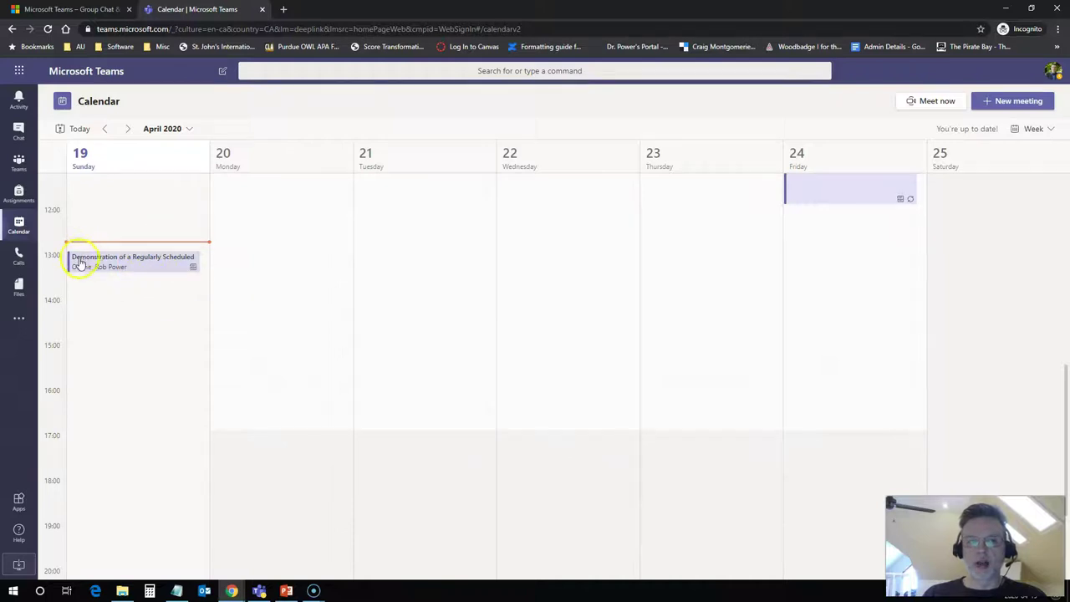
{"action": "left_click", "coordinate": [136, 265]}
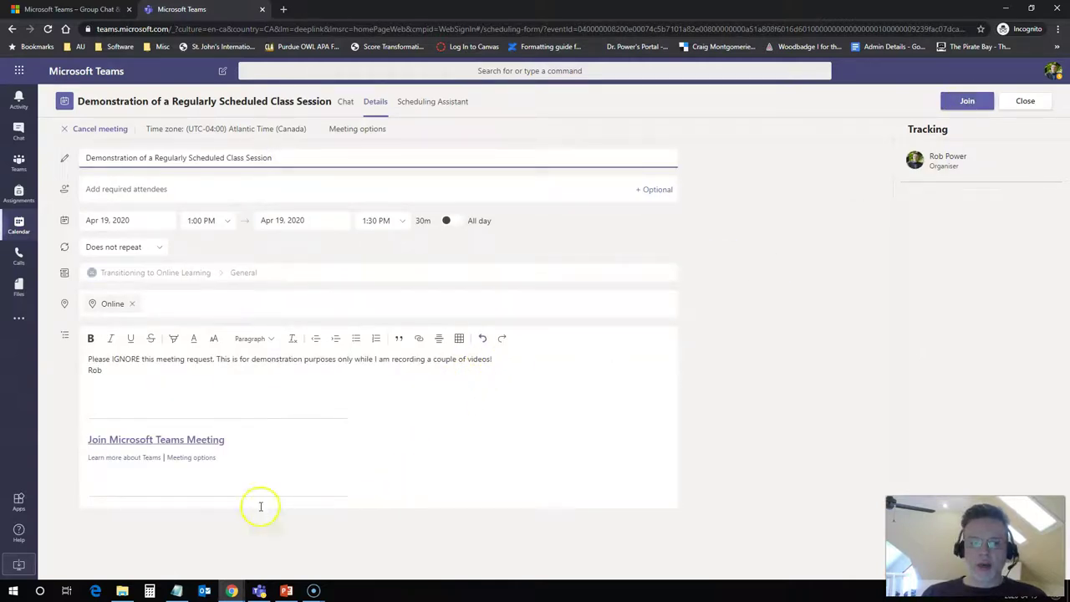
{"action": "mouse_move", "coordinate": [231, 592]}
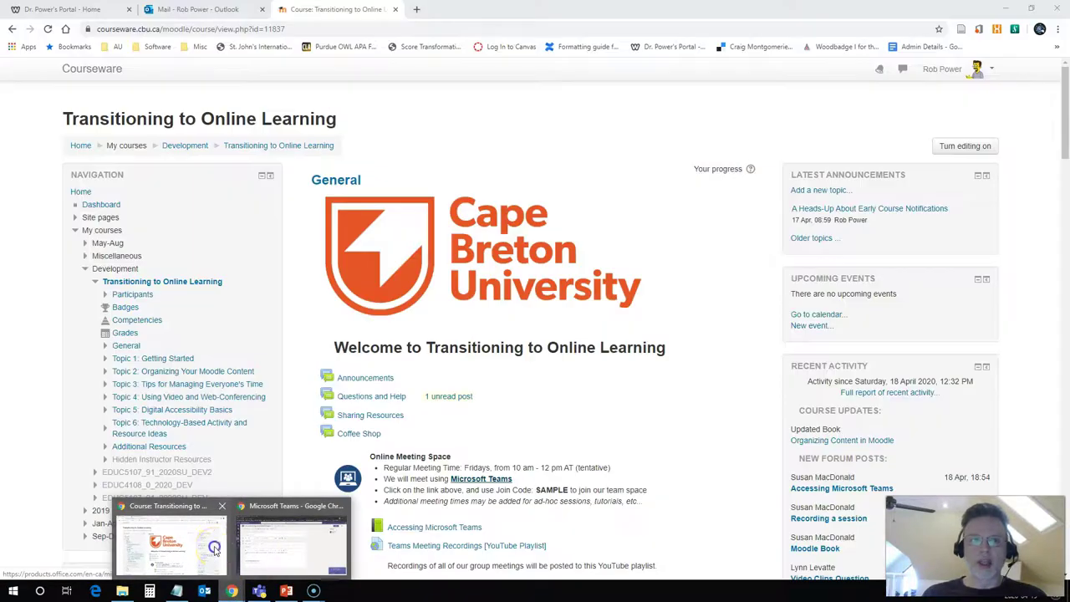
Use the portal's CBU links to reach the Outlook webmail inbox in a new tab
{"action": "left_click", "coordinate": [213, 548]}
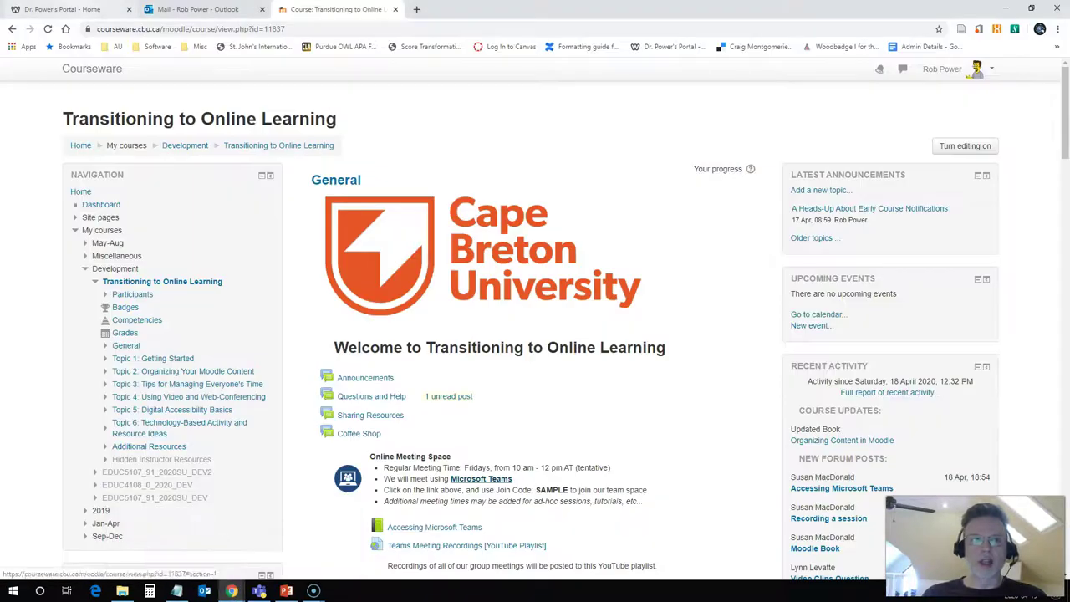
{"action": "left_click", "coordinate": [63, 9]}
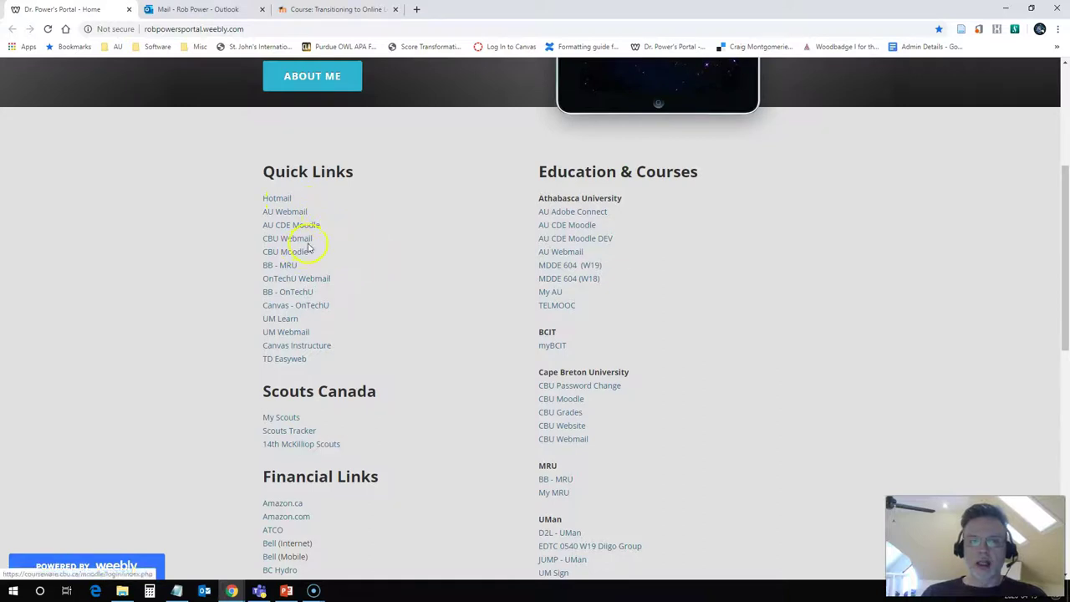
{"action": "right_click", "coordinate": [288, 239]}
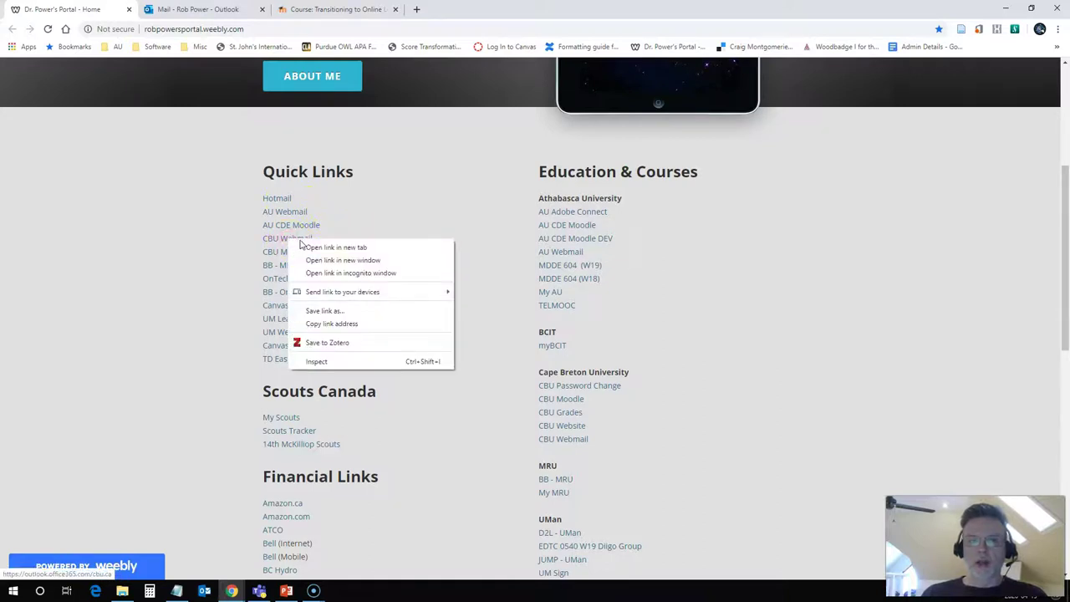
{"action": "left_click", "coordinate": [196, 238]}
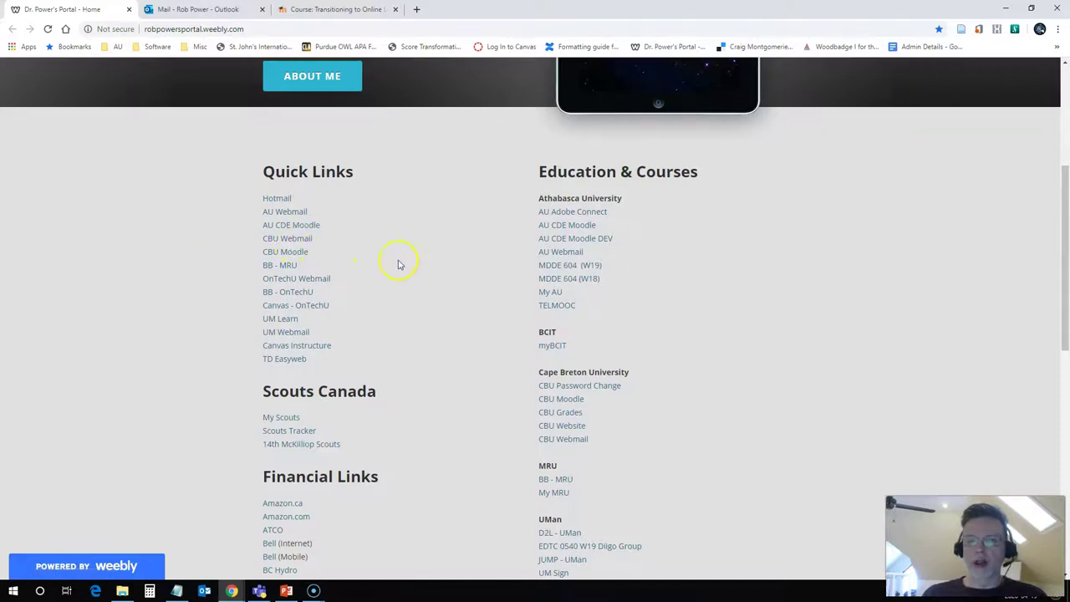
{"action": "scroll", "coordinate": [421, 289], "scroll_direction": "down", "scroll_amount": 1}
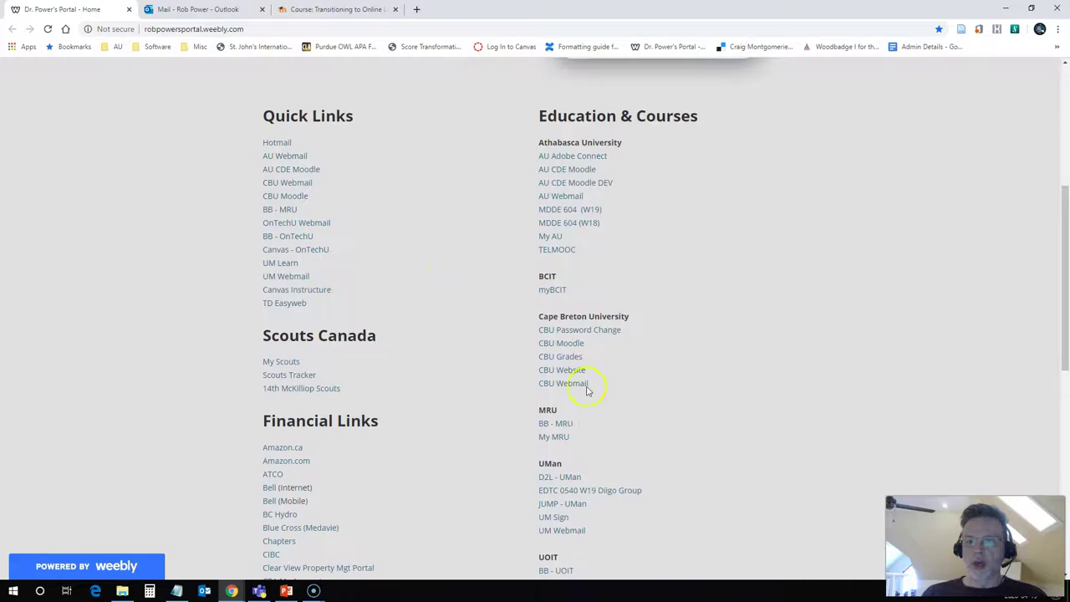
{"action": "left_click", "coordinate": [568, 371]}
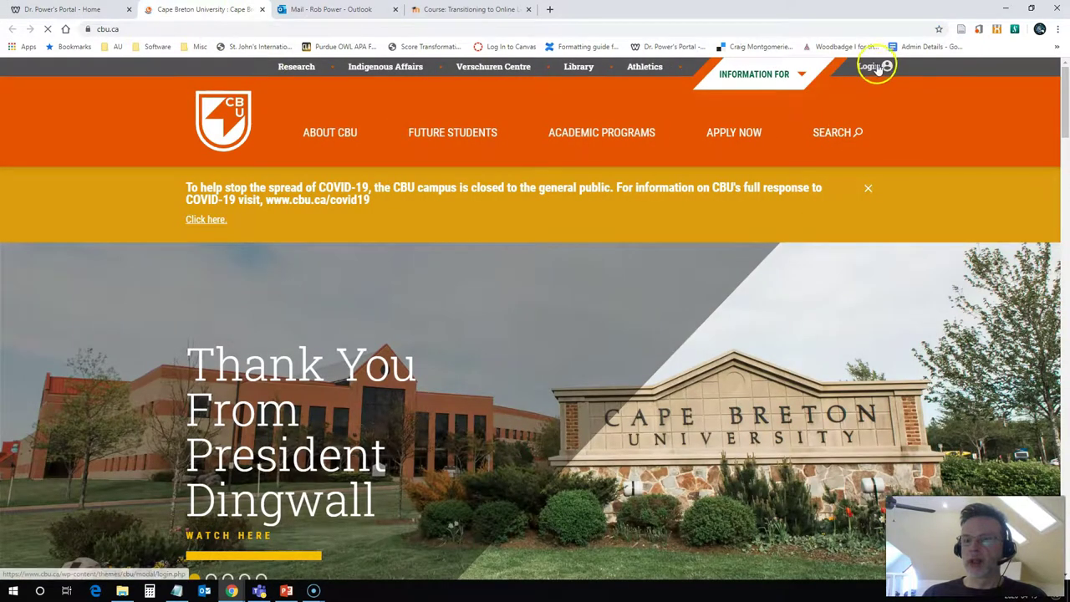
{"action": "left_click", "coordinate": [875, 65]}
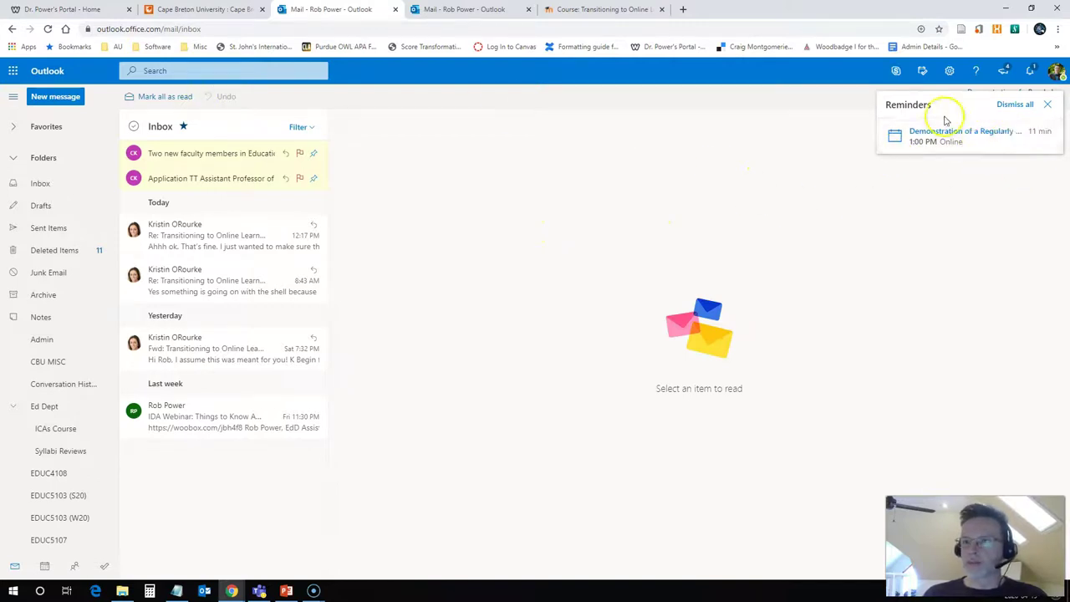
Dismiss the reminders and switch Outlook to the April 2020 calendar with the 19 April session
{"action": "left_click", "coordinate": [1046, 106]}
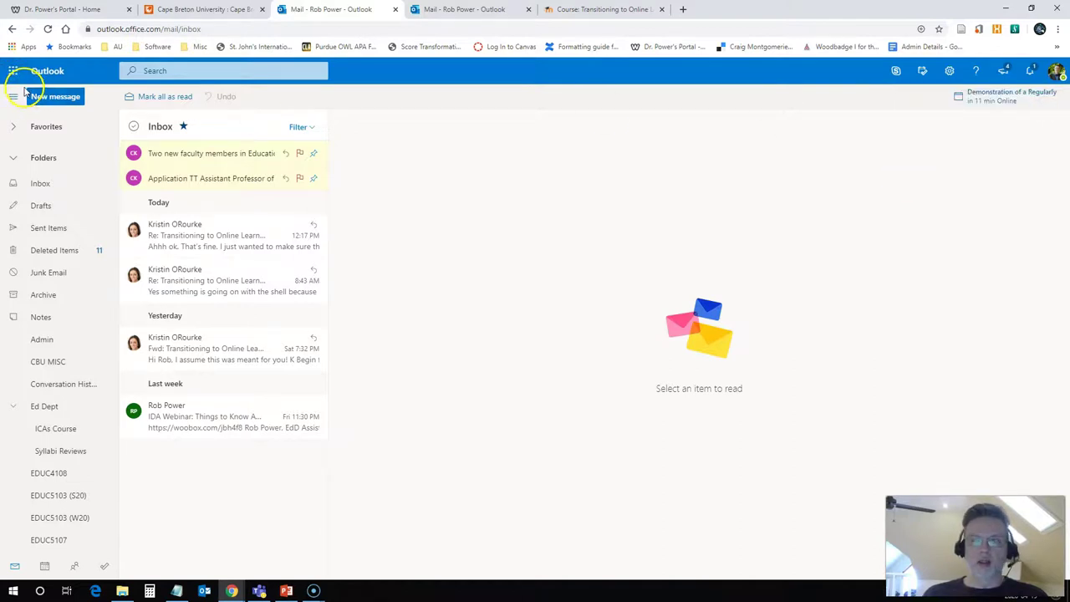
{"action": "left_click", "coordinate": [44, 566]}
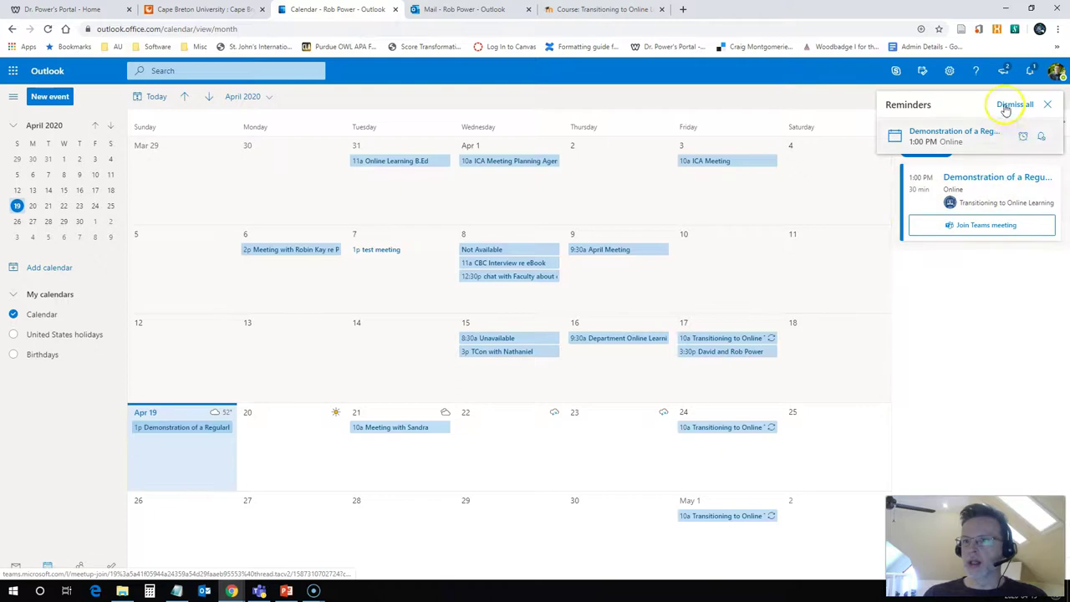
{"action": "left_click", "coordinate": [1047, 103]}
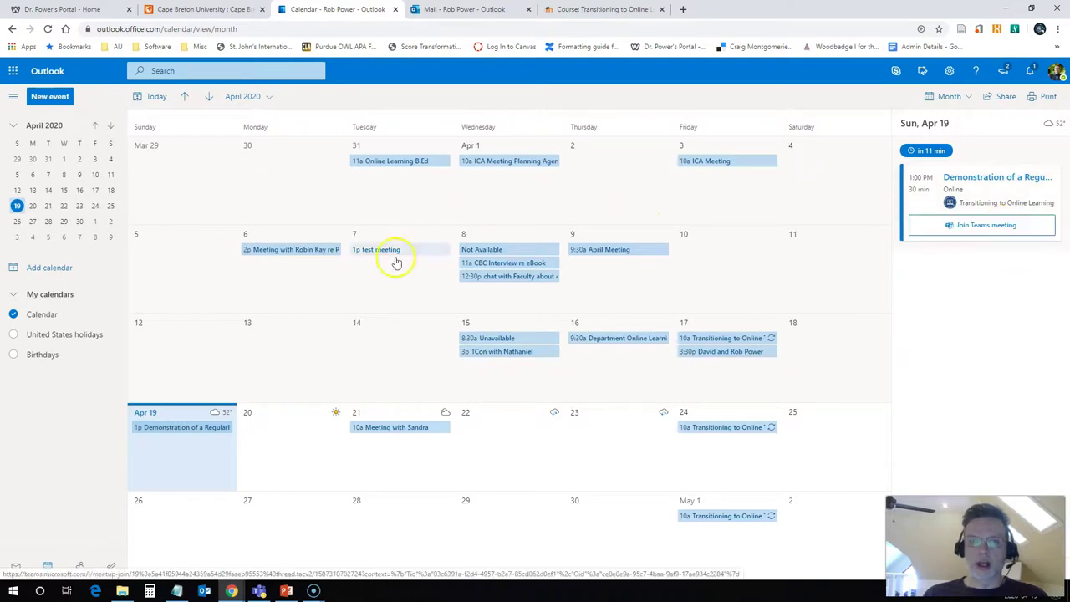
Join the Demonstration class session from its Teams meeting details, allowing microphone and camera access
{"action": "mouse_move", "coordinate": [232, 591]}
{"action": "left_click", "coordinate": [278, 555]}
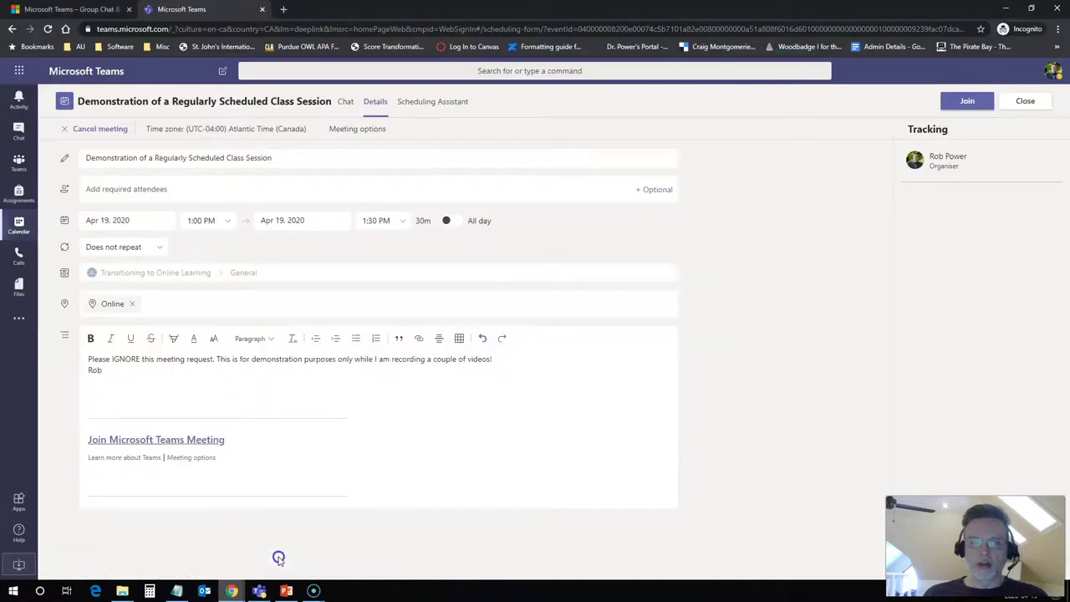
{"action": "left_click", "coordinate": [968, 102]}
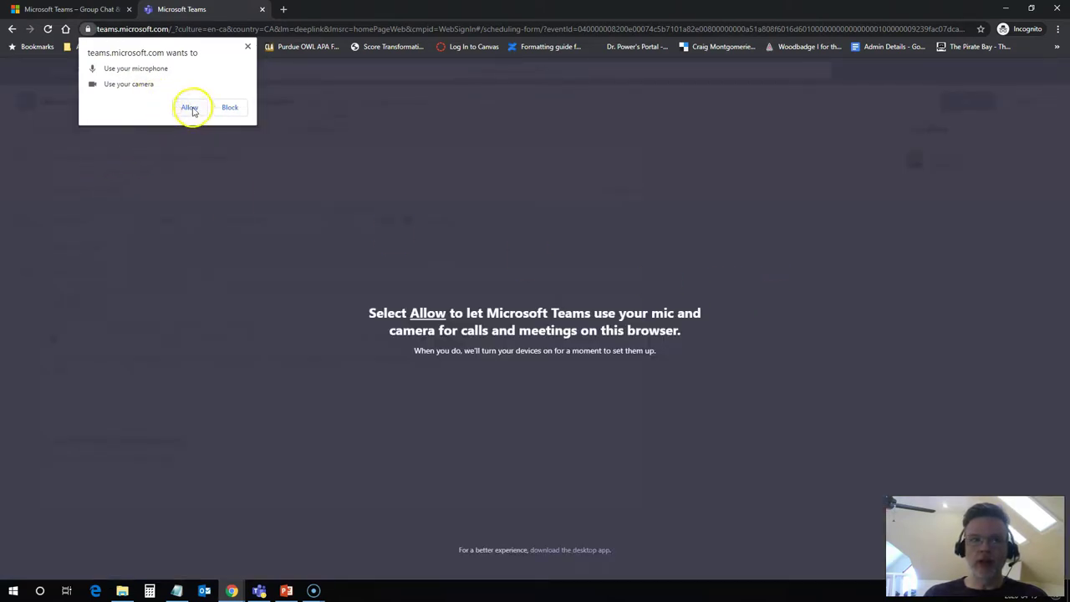
{"action": "left_click", "coordinate": [191, 109]}
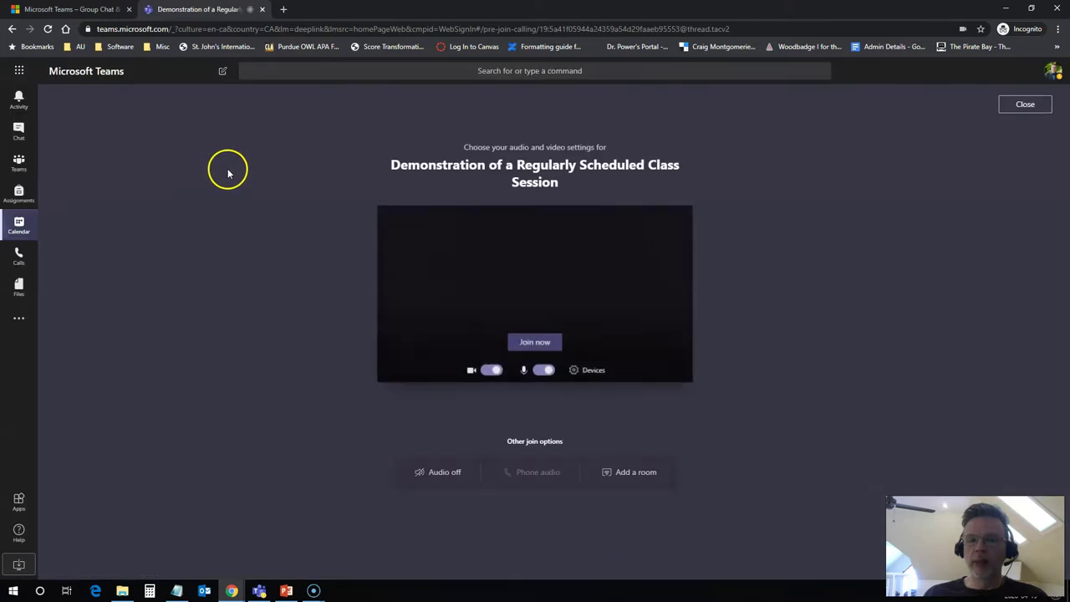